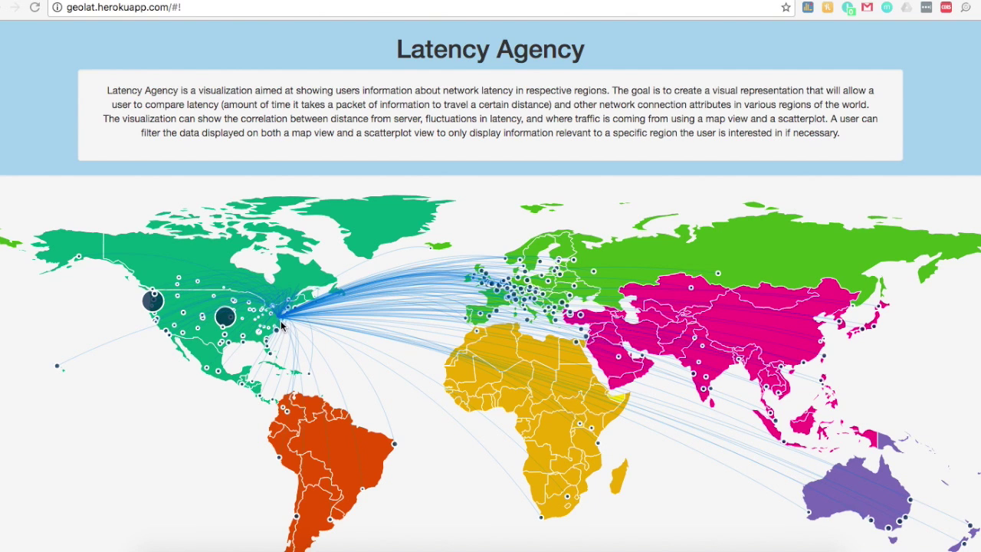
# Show the Russia connection's tooltip on the map: 198 ms RTT, 5852 mi, 30 mi/ms
pyautogui.moveTo(284, 325)
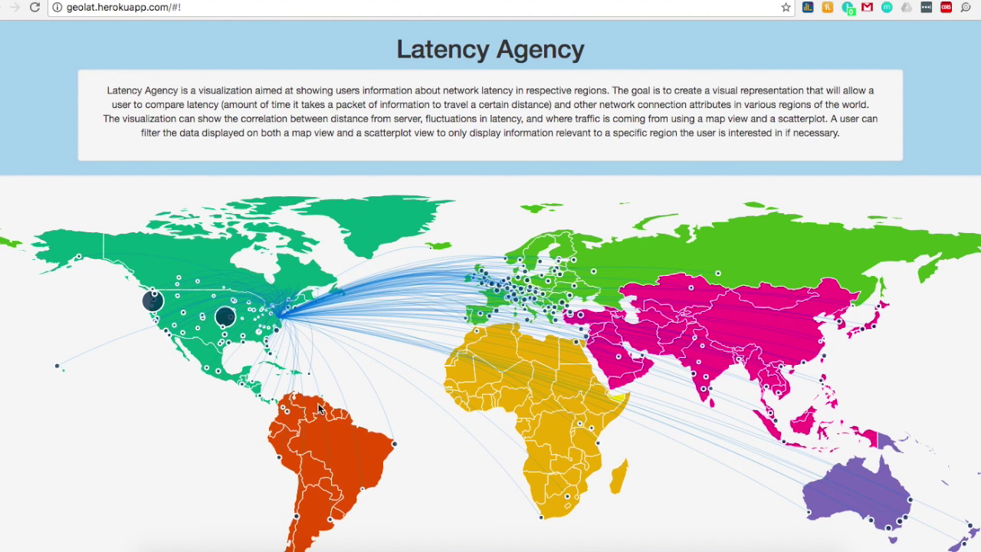
pyautogui.moveTo(267, 308)
pyautogui.moveTo(671, 273)
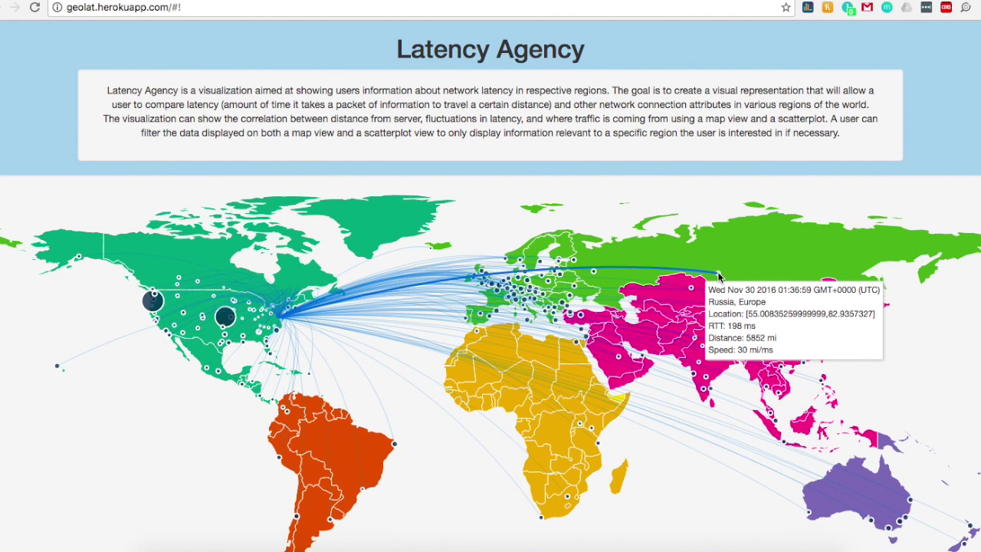
pyautogui.scroll(-6, 718, 276)
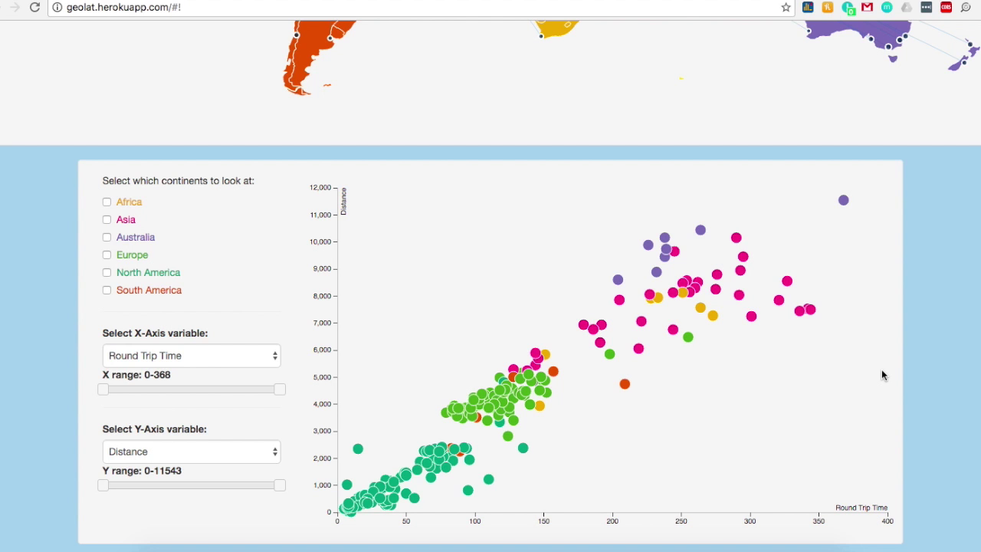
pyautogui.scroll(10, 882, 374)
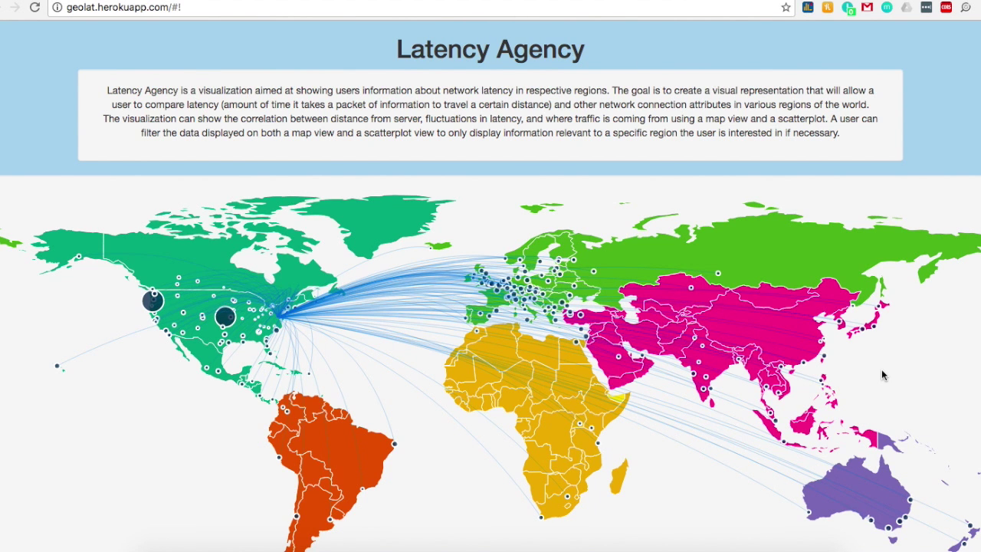
pyautogui.scroll(-2, 881, 374)
pyautogui.scroll(-10, 882, 375)
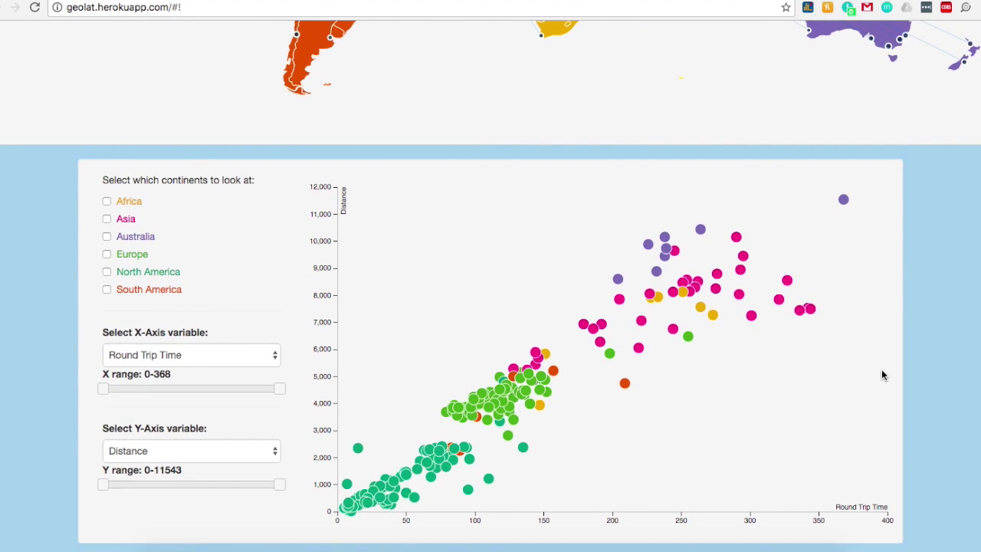
pyautogui.scroll(3, 881, 375)
pyautogui.scroll(5, 881, 375)
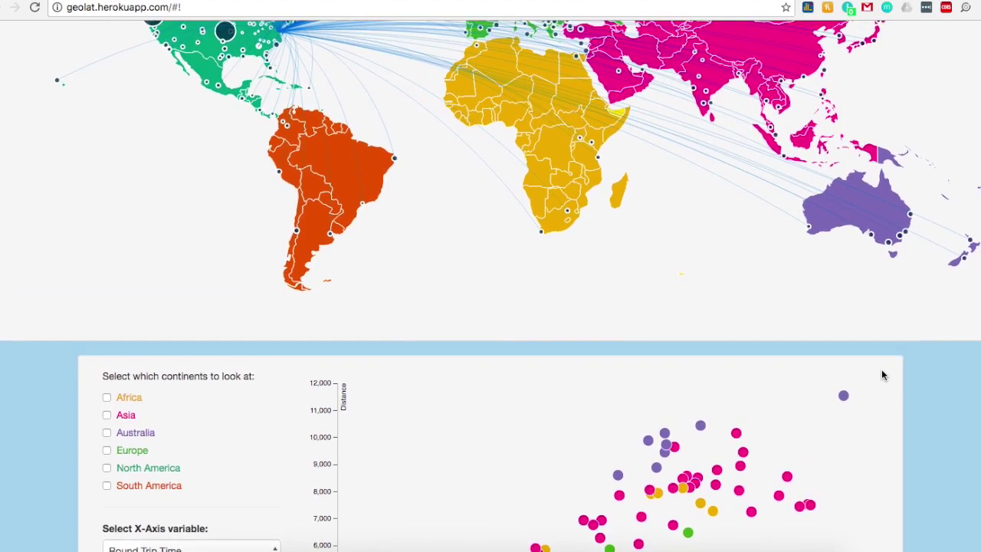
pyautogui.scroll(3, 881, 375)
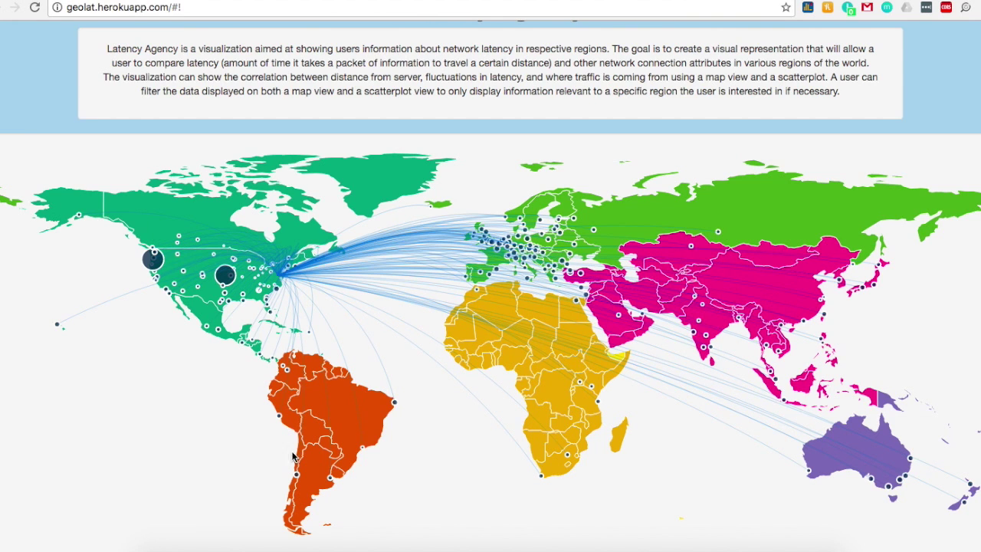
# Reload Latency Agency to bring up the Agreement for Data Collection dialog
pyautogui.click(34, 9)
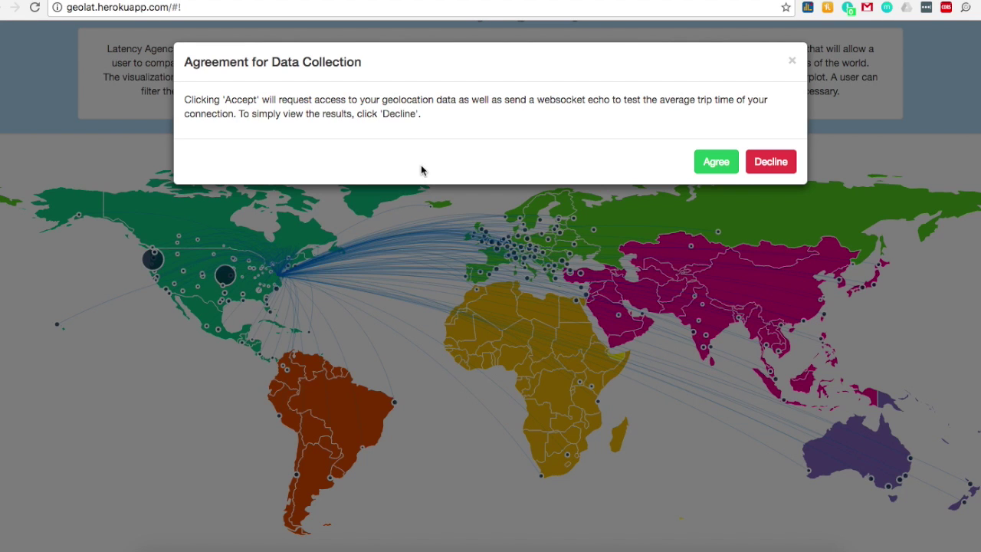
# Agree to data collection and view a US point's details: 31 ms RTT, 529 mi, 17 mi/ms
pyautogui.click(716, 162)
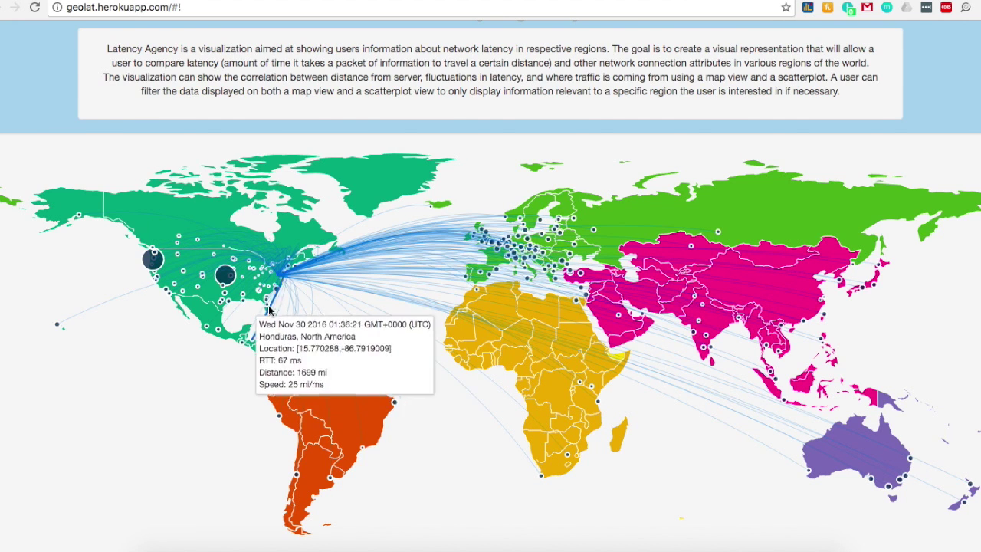
pyautogui.moveTo(264, 289)
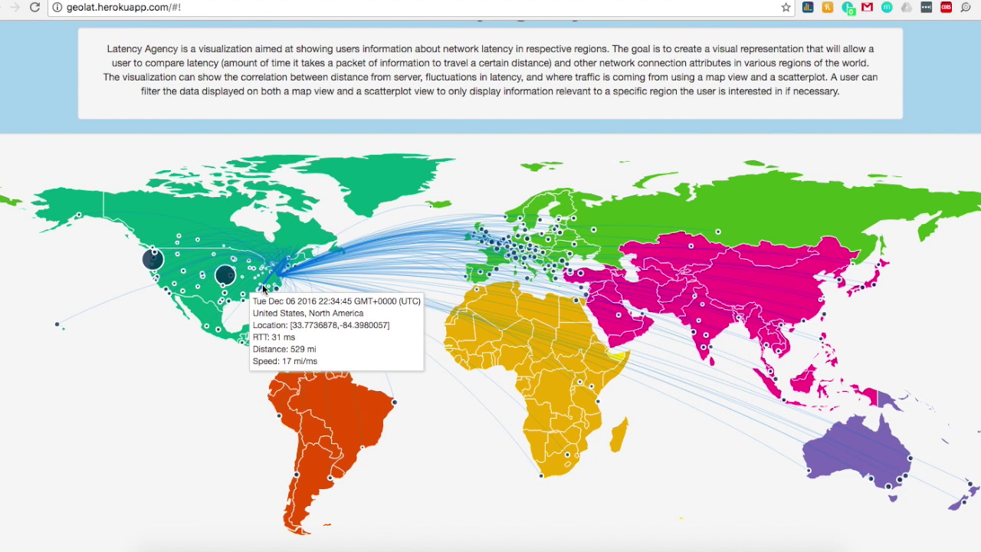
# Try the Australia and Europe continent filters, then clear them so every continent shows
pyautogui.scroll(-5, 227, 431)
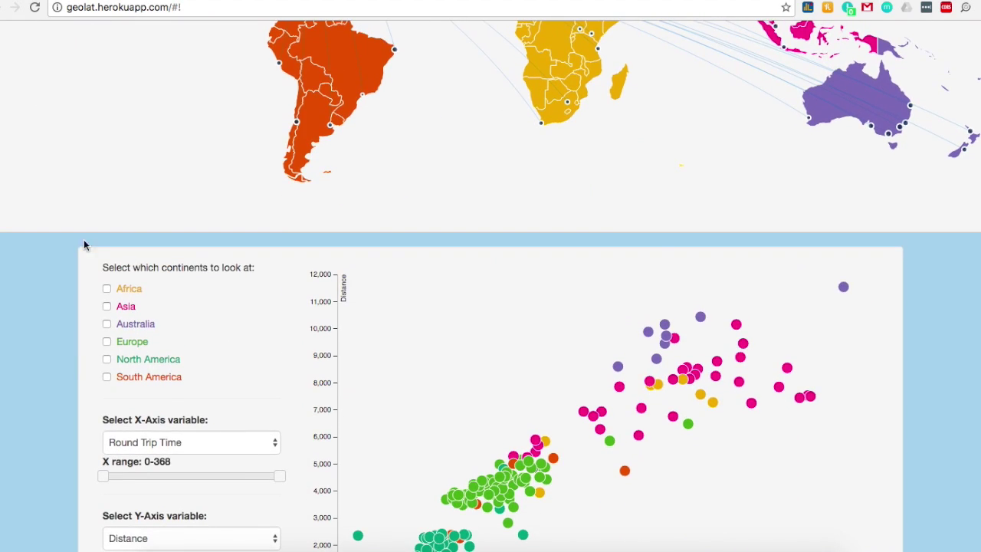
pyautogui.scroll(-2, 43, 330)
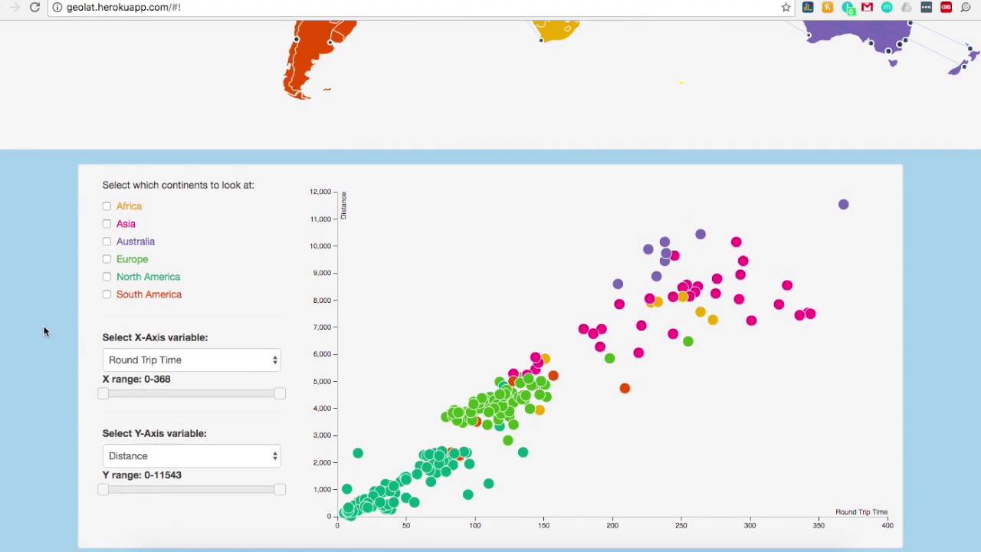
pyautogui.click(153, 245)
pyautogui.click(145, 264)
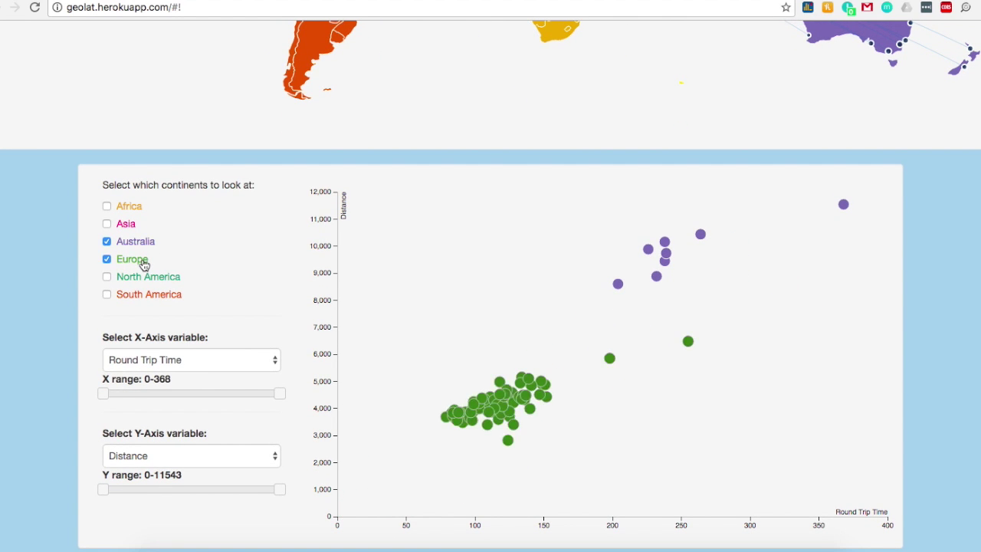
pyautogui.click(152, 250)
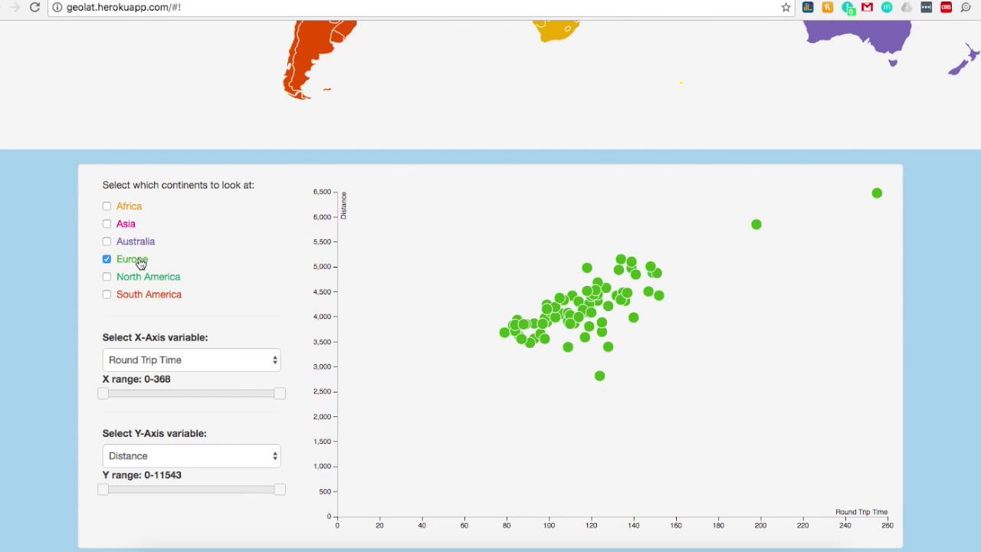
pyautogui.click(141, 264)
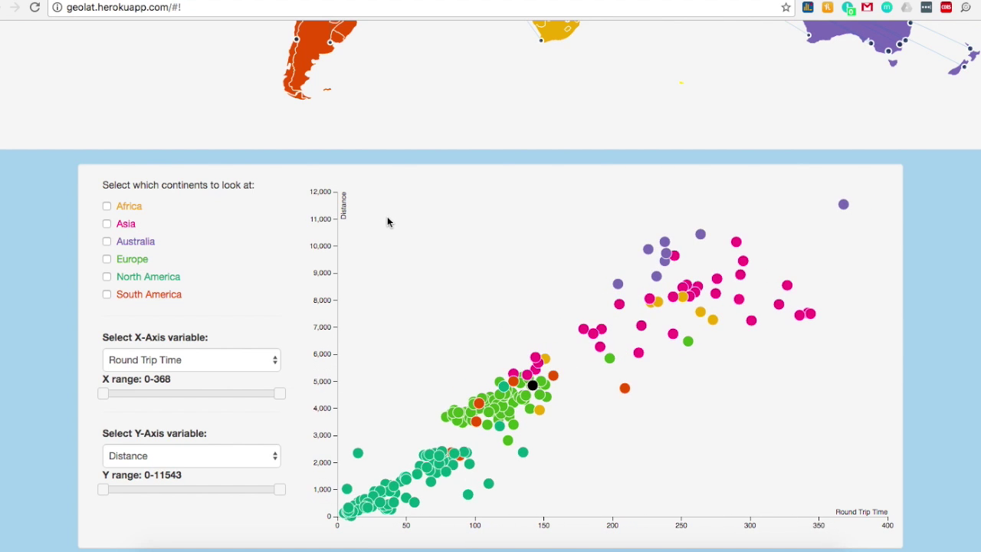
# Keep Round Trip Time on the X axis and narrow the X range to 0–321
pyautogui.click(260, 360)
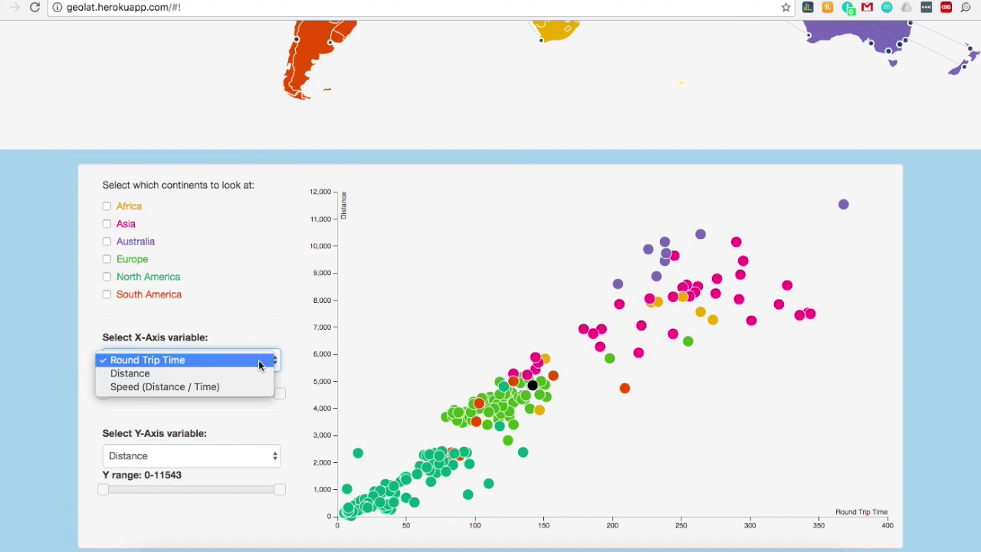
pyautogui.click(259, 362)
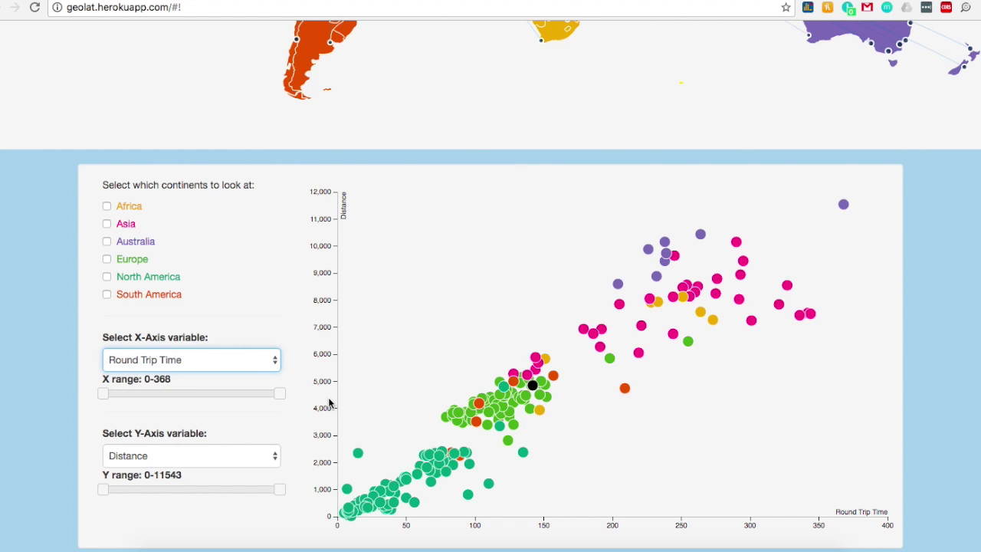
pyautogui.moveTo(285, 399); pyautogui.dragTo(200, 407)
# Show the Colombia and Egypt connection tooltips; Egypt shows 151 ms RTT over 5836 mi
pyautogui.scroll(5, 212, 254)
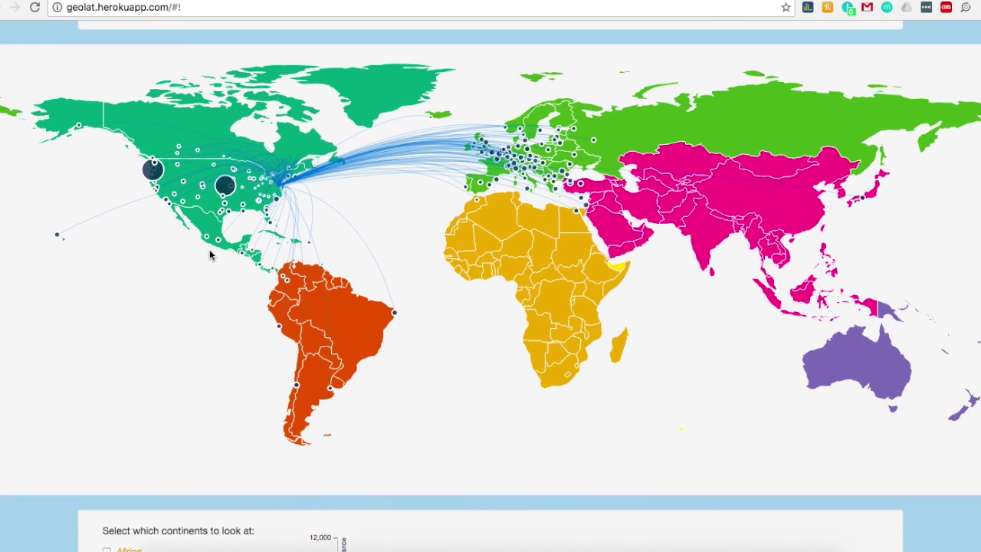
pyautogui.scroll(-1, 211, 254)
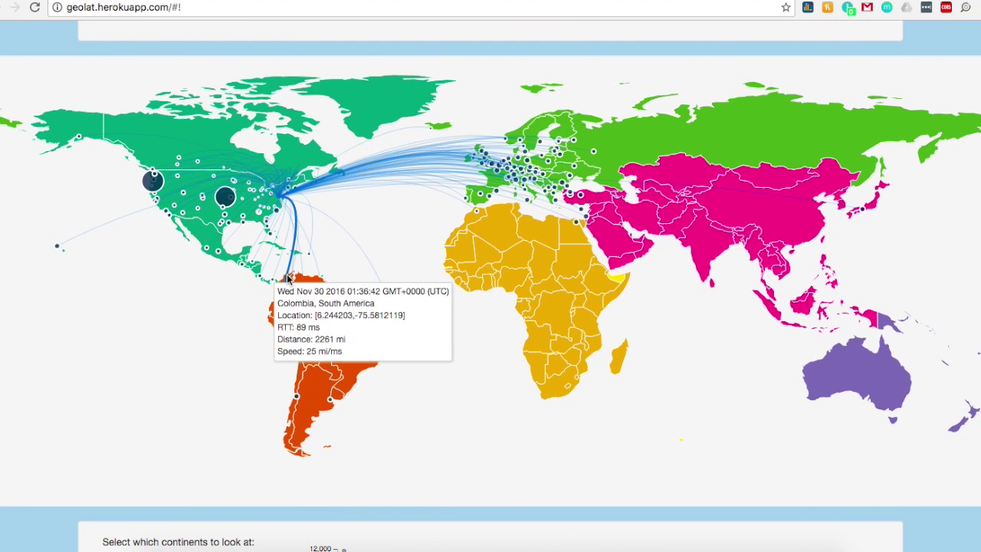
pyautogui.moveTo(296, 398)
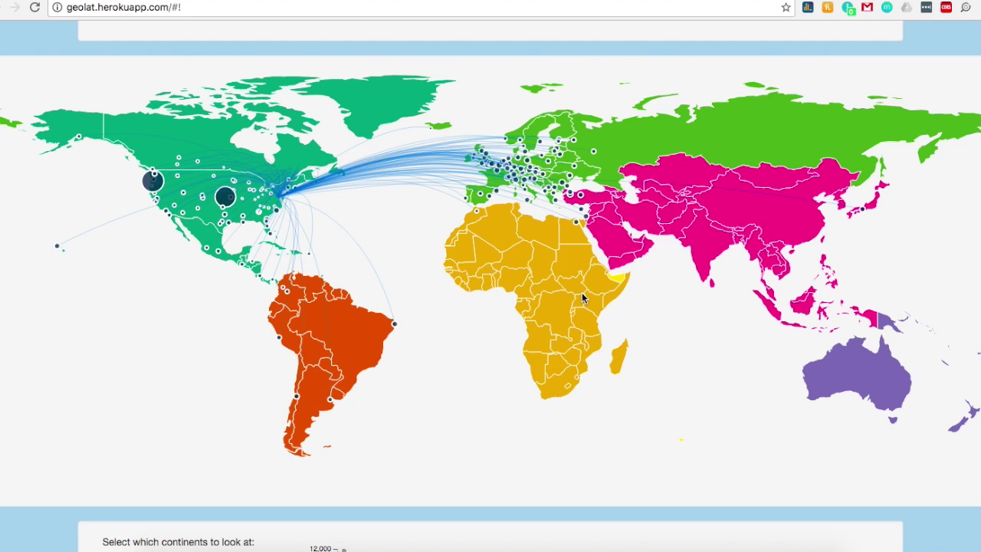
pyautogui.moveTo(578, 223)
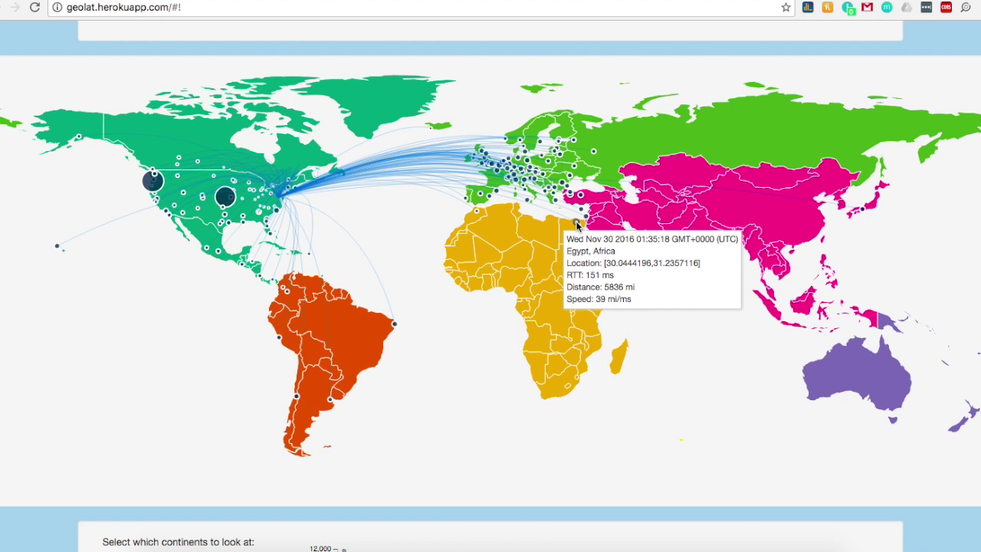
# Widen the scatterplot X range to the full 0–364 and return to the map
pyautogui.scroll(-6, 640, 295)
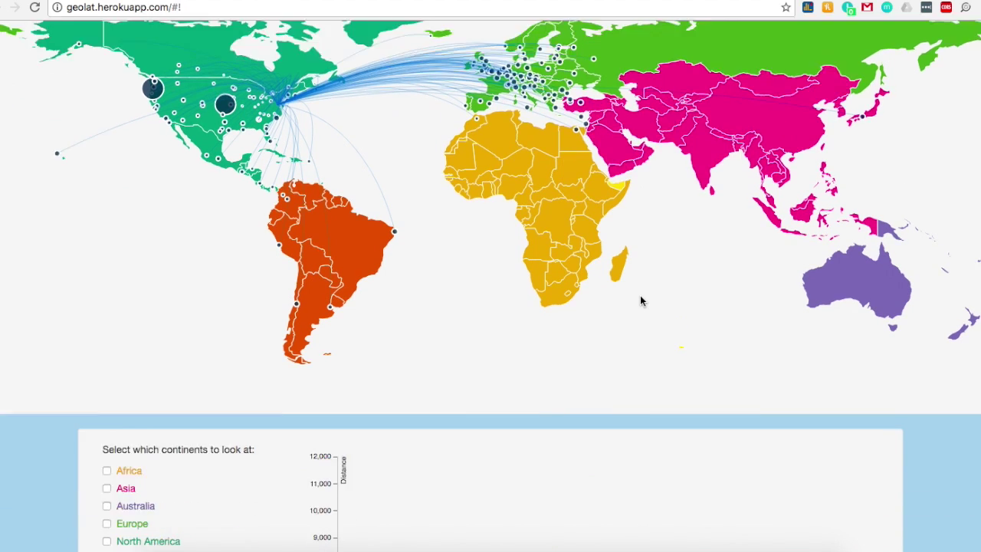
pyautogui.moveTo(583, 412)
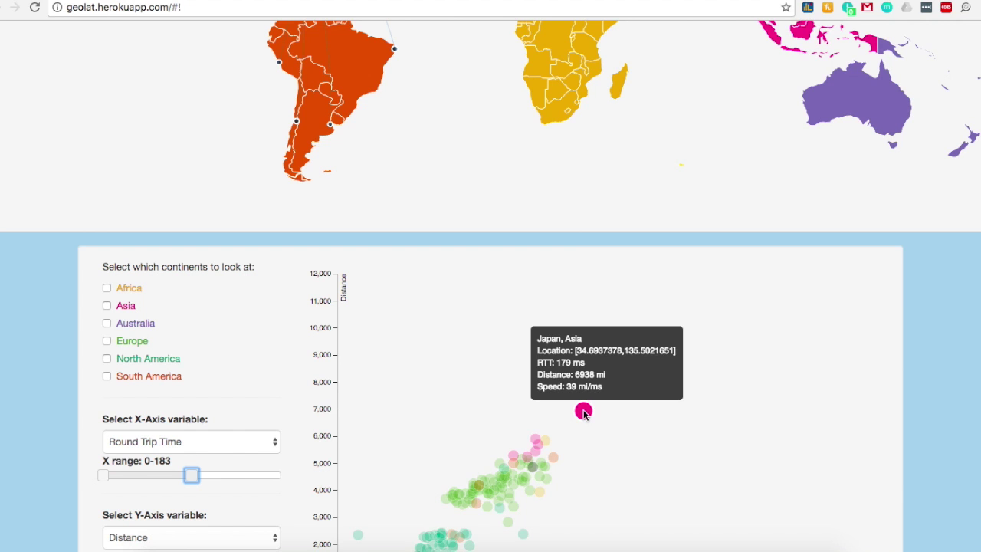
pyautogui.scroll(-2, 584, 413)
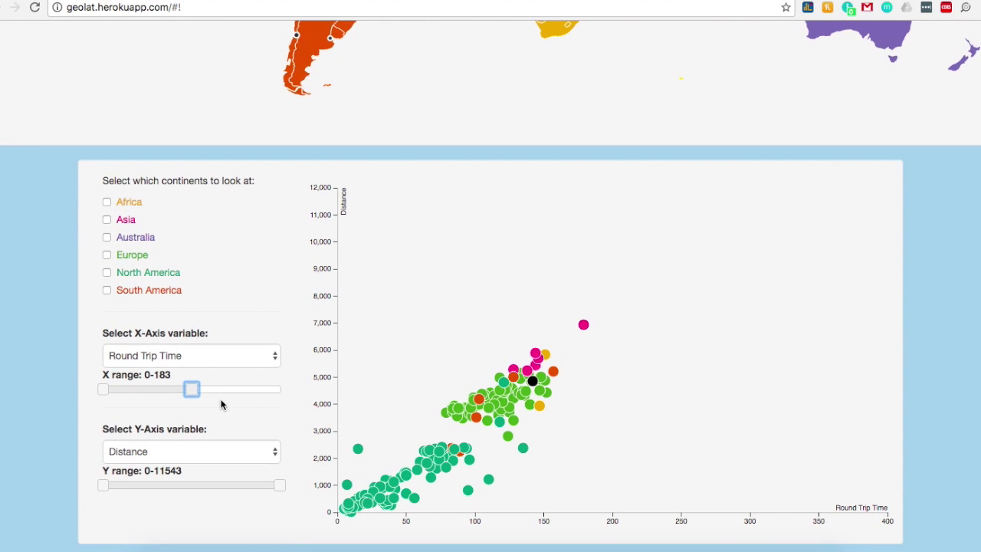
pyautogui.moveTo(194, 391); pyautogui.dragTo(285, 393)
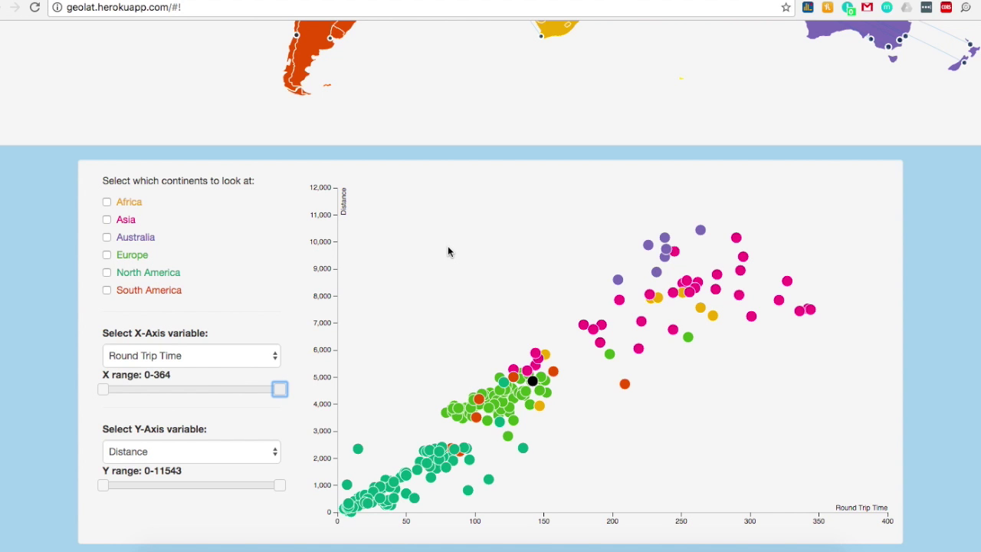
pyautogui.scroll(5, 448, 251)
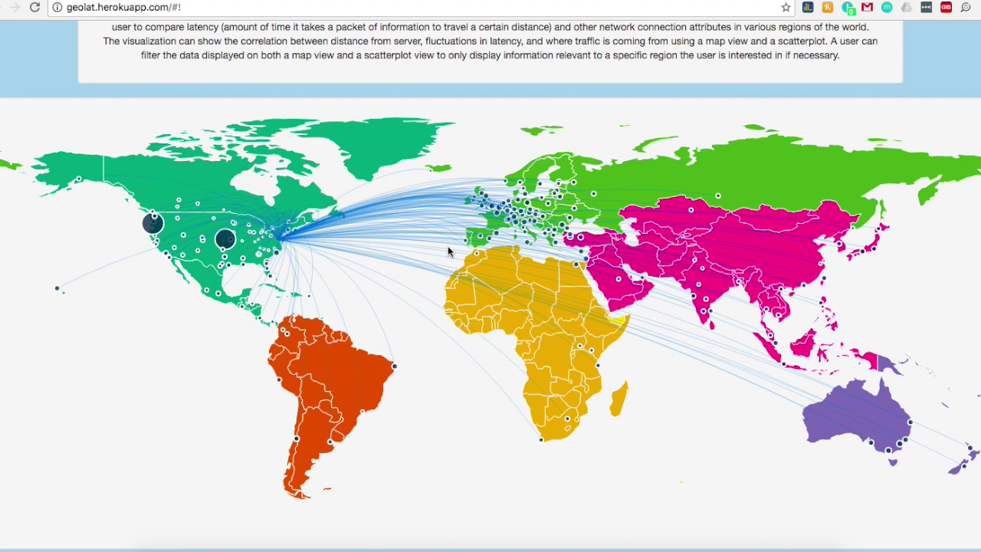
# Scroll down to the Distance vs Round Trip Time scatterplot and its continent checkboxes
pyautogui.scroll(-5, 448, 250)
pyautogui.scroll(-1, 448, 250)
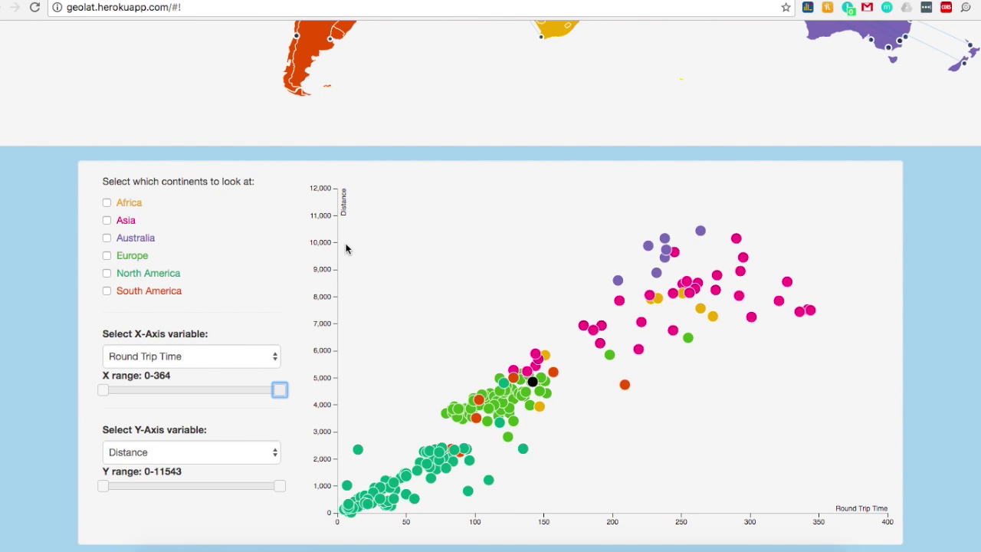
pyautogui.click(137, 257)
pyautogui.click(136, 257)
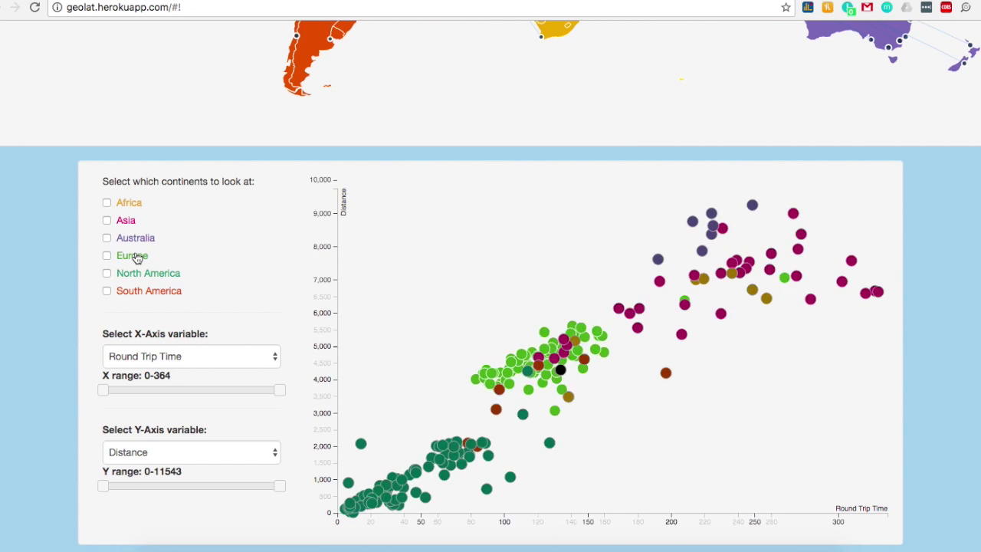
pyautogui.click(126, 203)
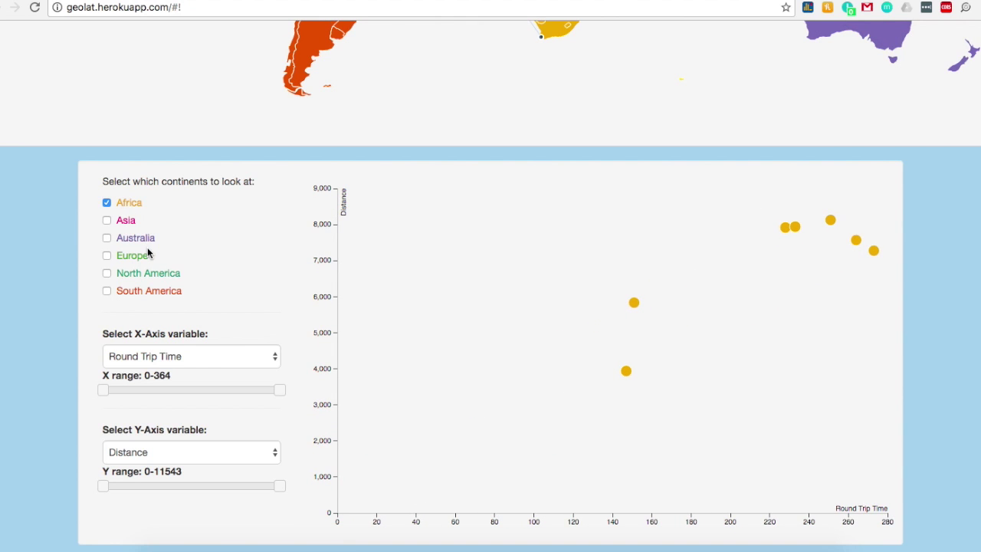
pyautogui.click(149, 276)
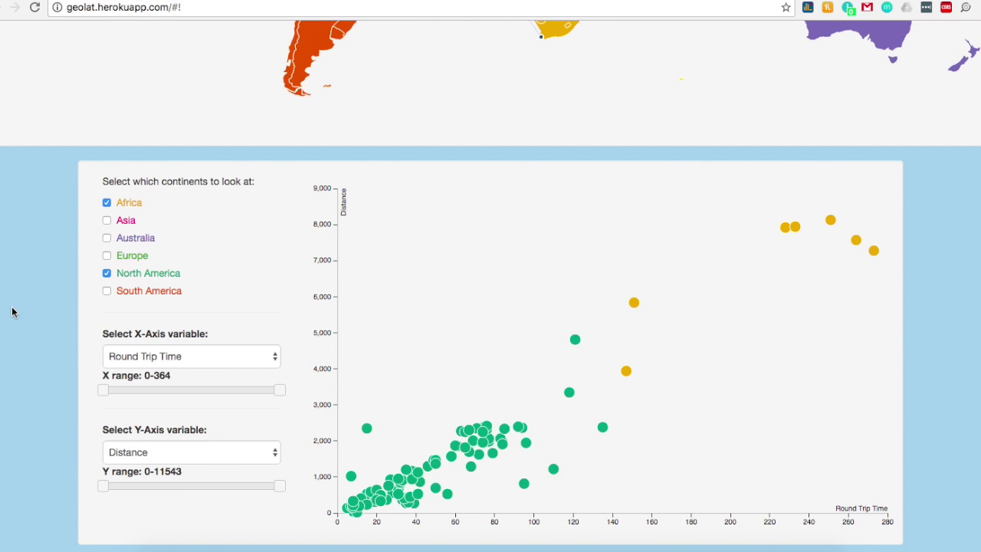
pyautogui.click(127, 276)
pyautogui.click(128, 205)
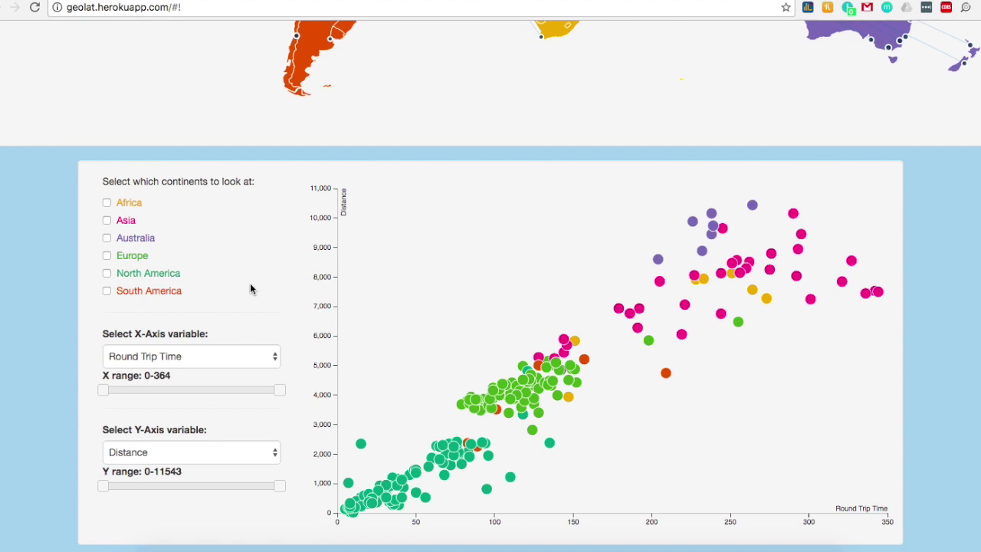
# Plot Speed (Distance / Time) on the X axis and view point tooltips, including a US point at 146 mi/ms
pyautogui.click(242, 359)
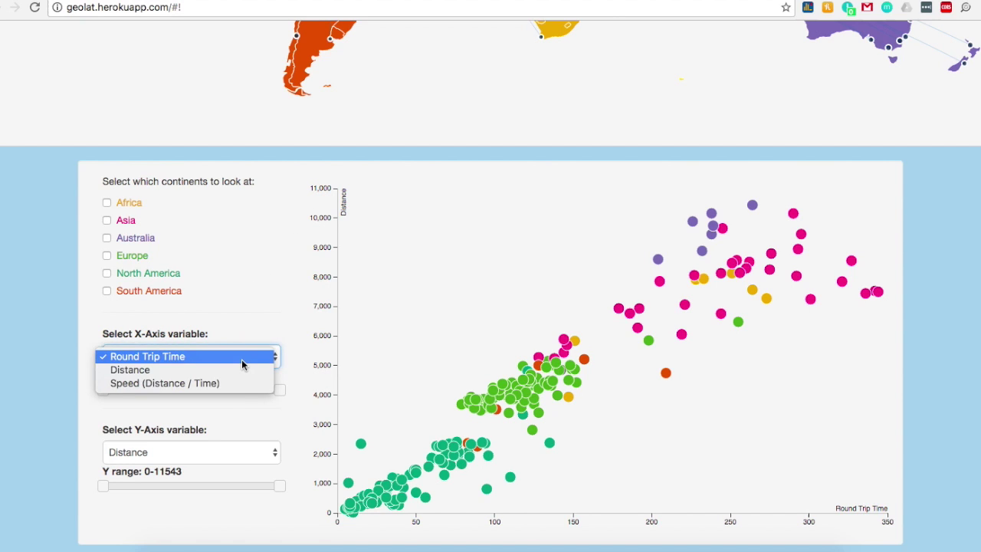
pyautogui.click(244, 387)
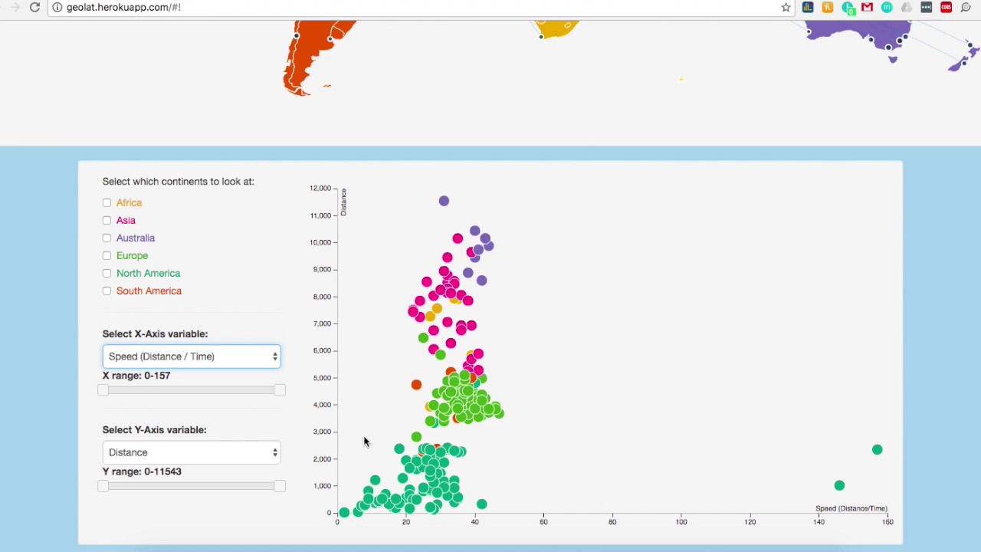
pyautogui.moveTo(378, 483)
pyautogui.moveTo(840, 488)
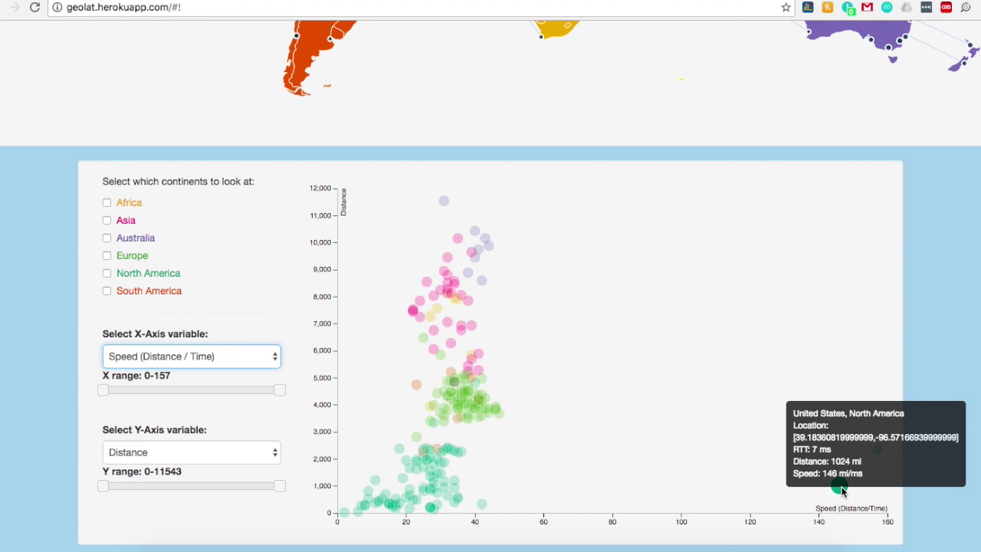
# Show tooltips for the map's United States points, then return to the Speed scatterplot
pyautogui.scroll(5, 692, 434)
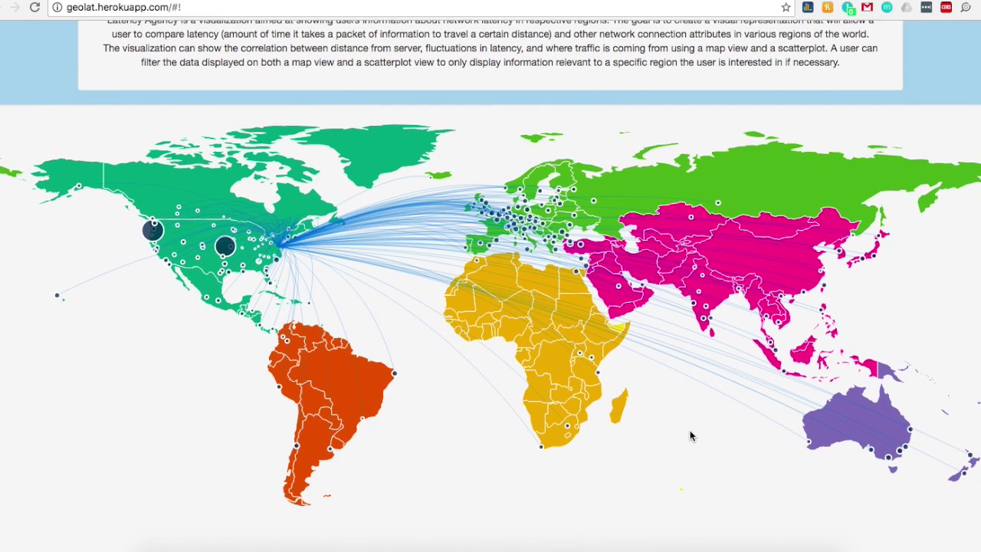
pyautogui.moveTo(235, 264)
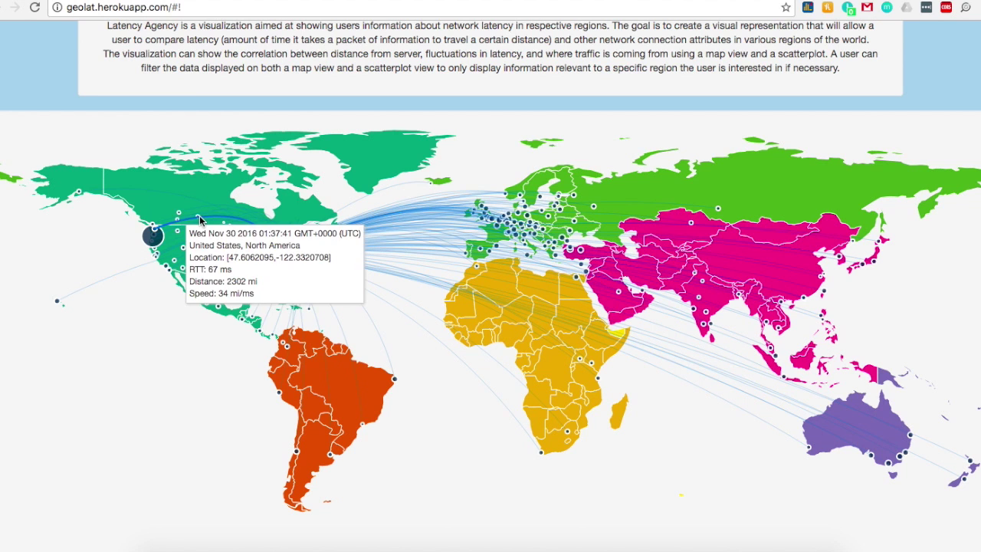
pyautogui.moveTo(59, 304)
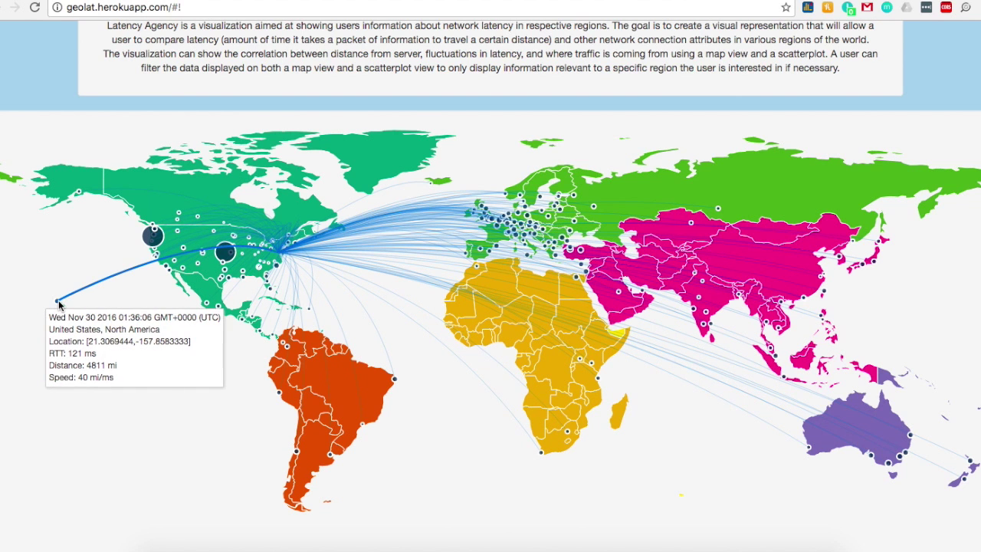
pyautogui.scroll(-10, 59, 304)
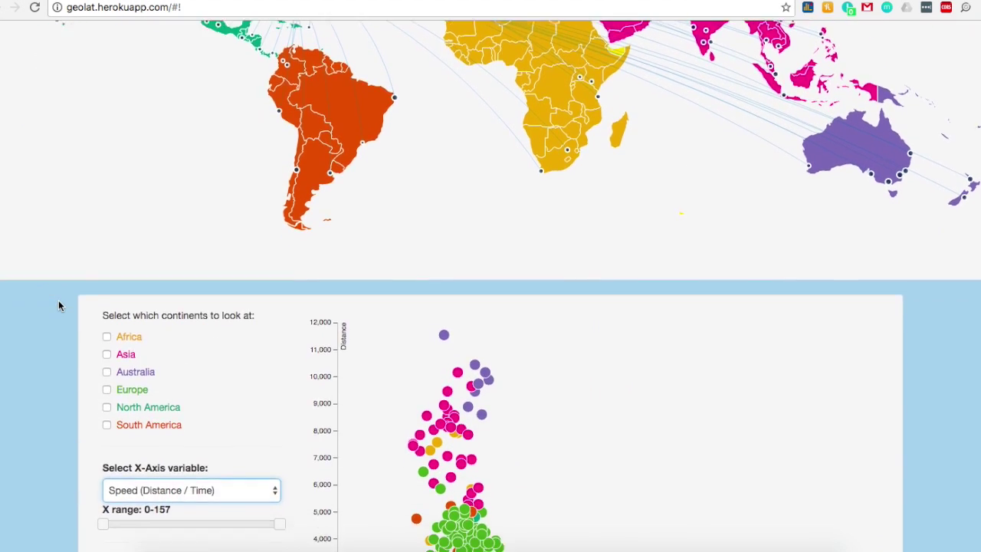
# Put Round Trip Time back on the X axis and limit its range to 0–100
pyautogui.click(191, 355)
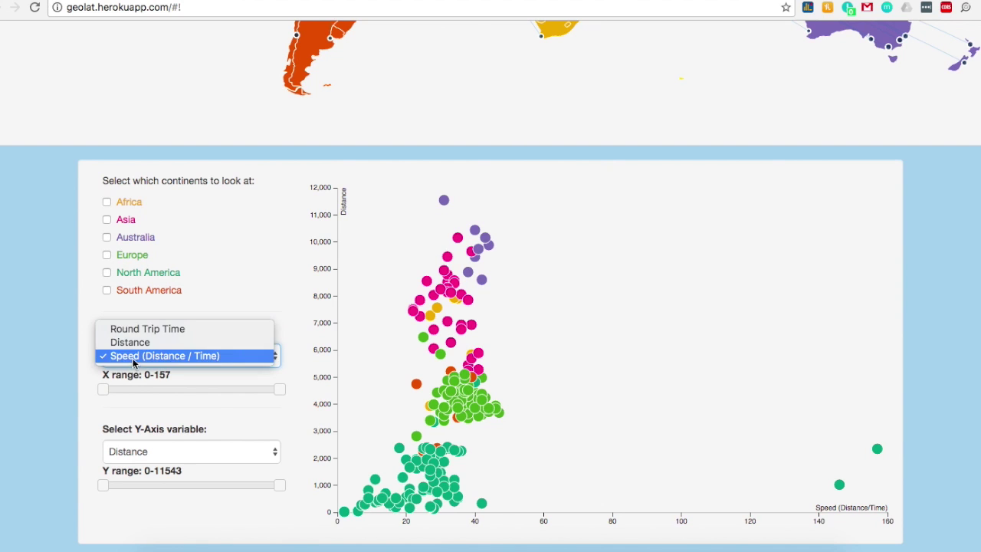
pyautogui.click(291, 401)
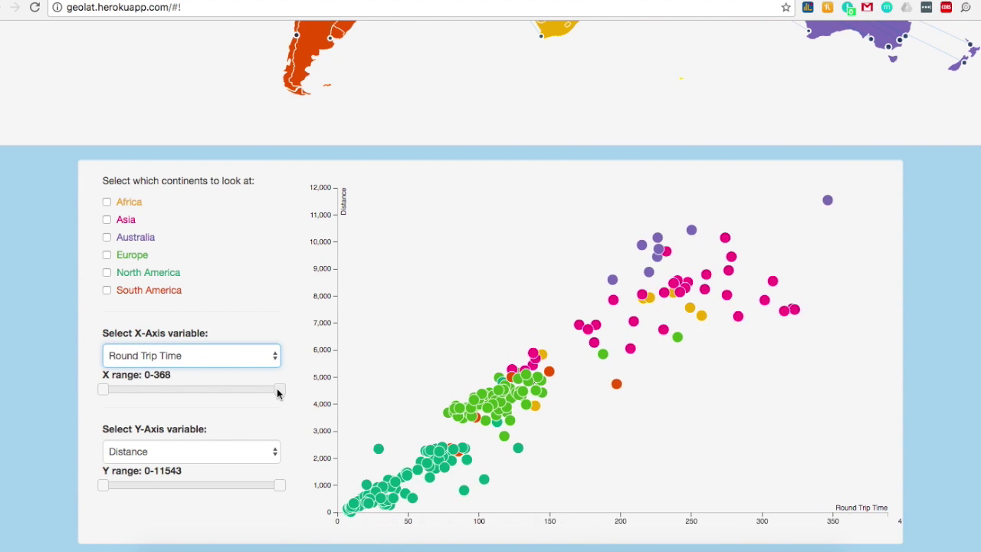
pyautogui.click(270, 392)
pyautogui.moveTo(269, 392); pyautogui.dragTo(150, 398)
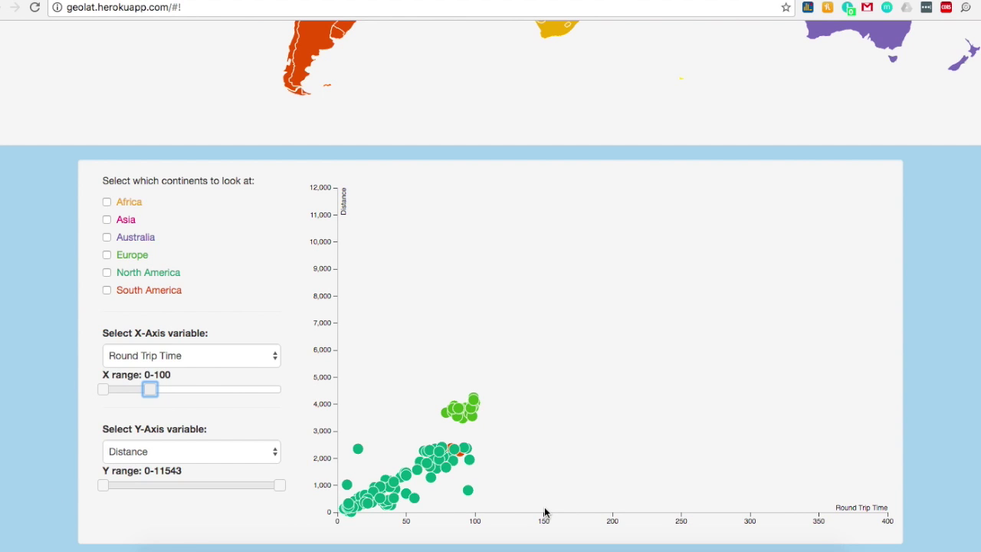
pyautogui.scroll(1, 545, 512)
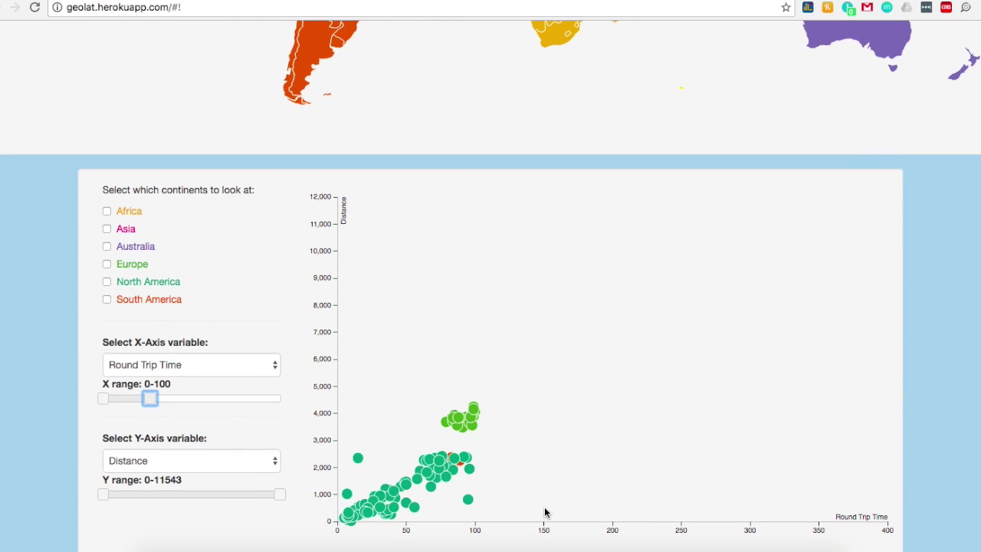
pyautogui.scroll(-1, 545, 512)
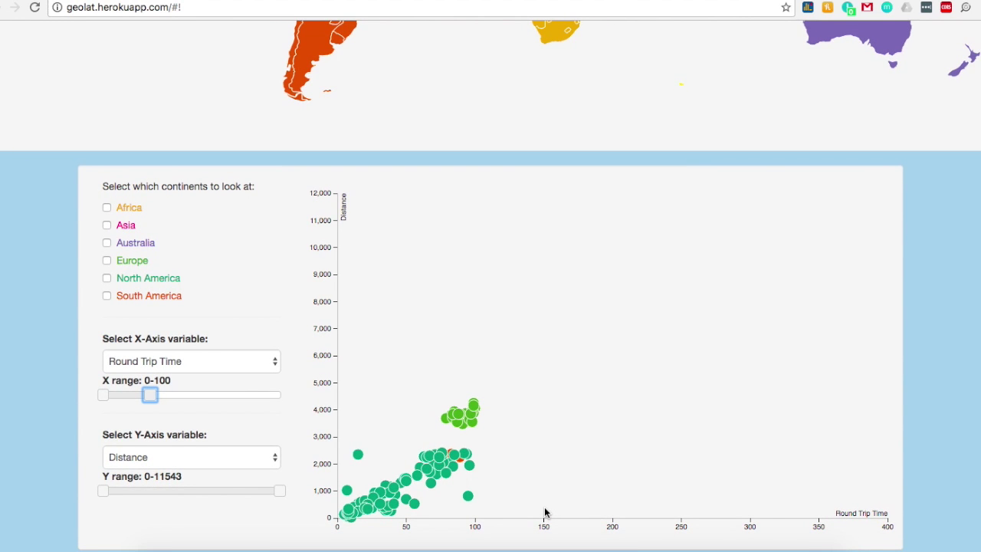
pyautogui.scroll(5, 545, 511)
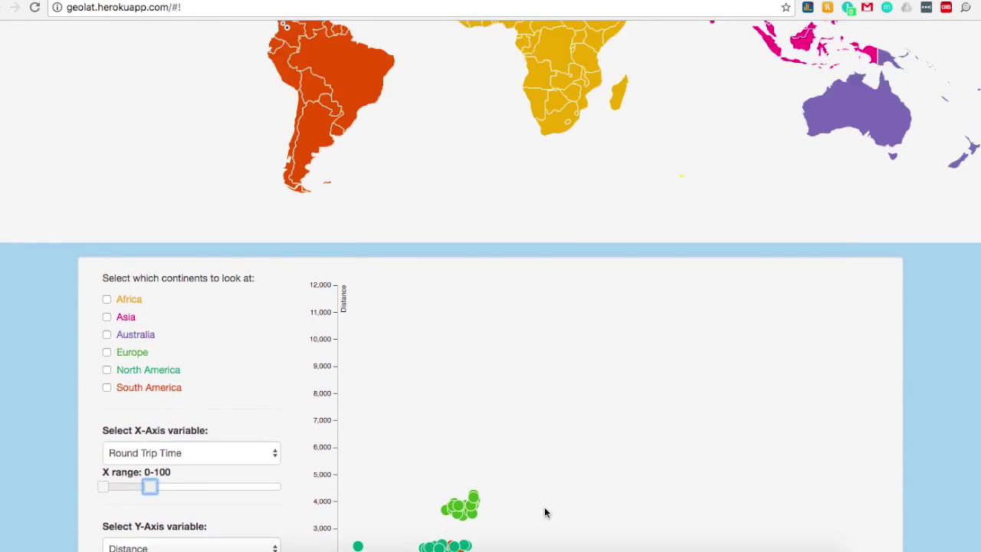